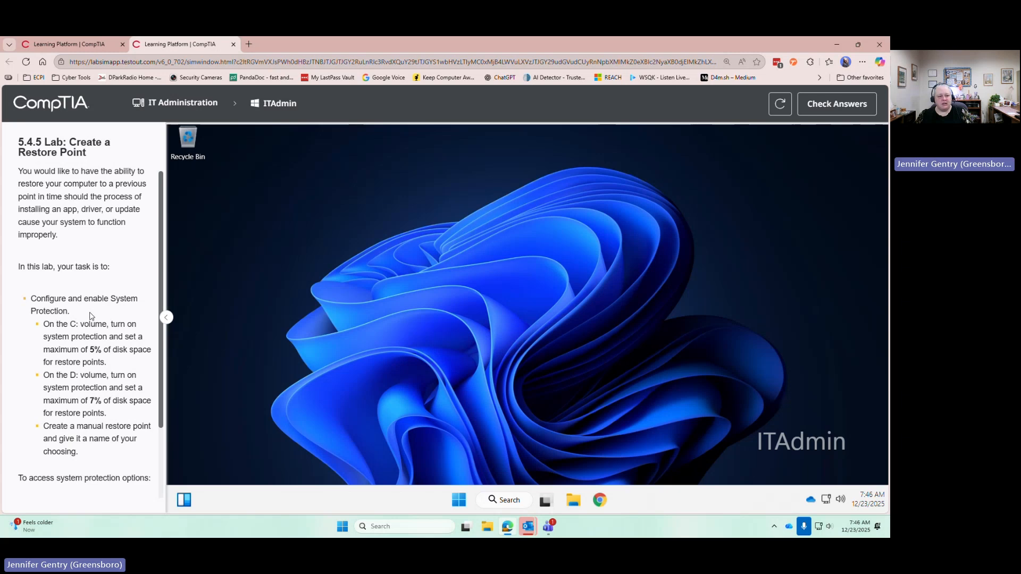
Read the lab tasks and open the System About page in a maximized Settings window on the ITAdmin machine
scroll(90, 318, "down", 1)
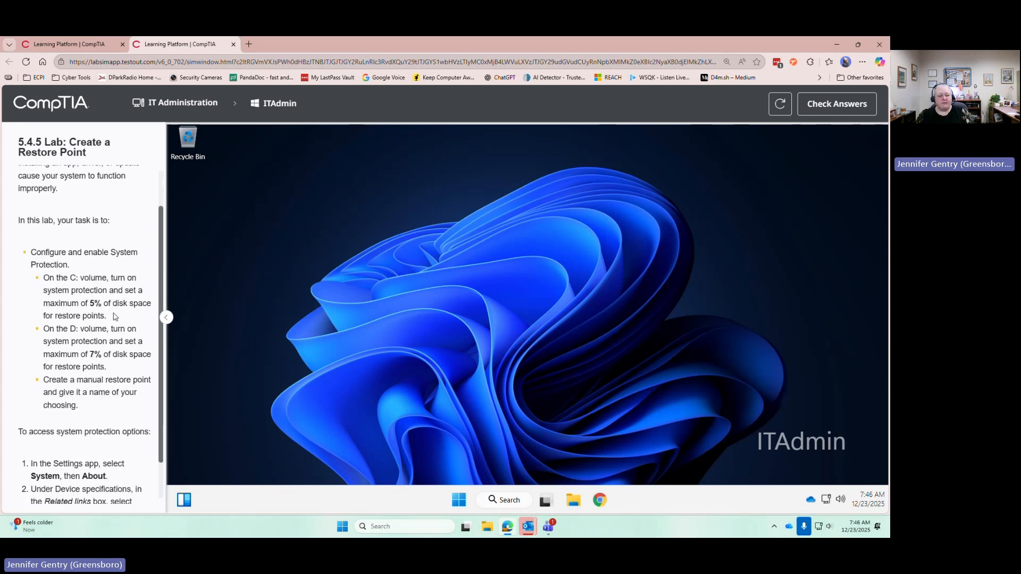
scroll(115, 318, "down", 1)
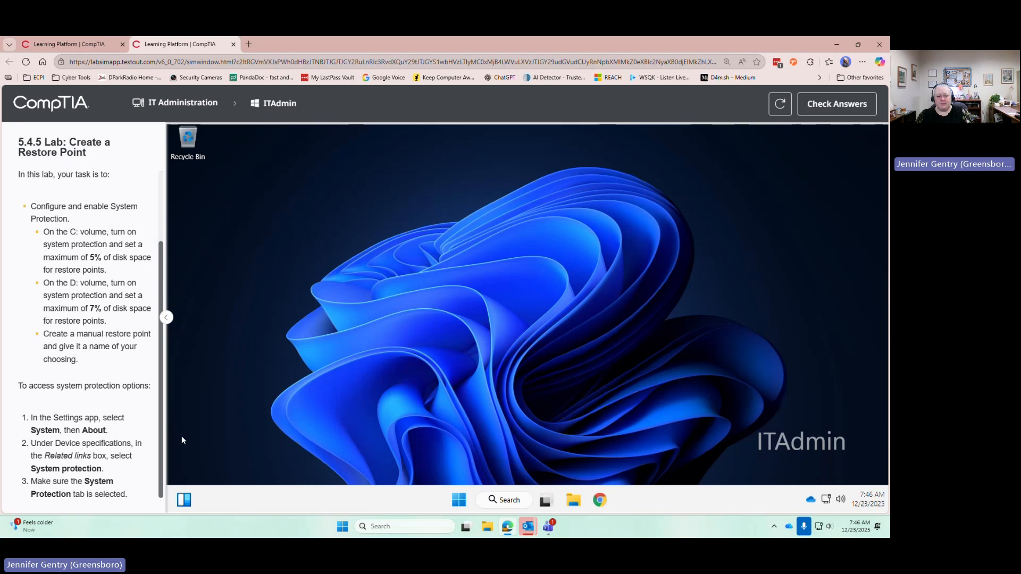
right_click(458, 502)
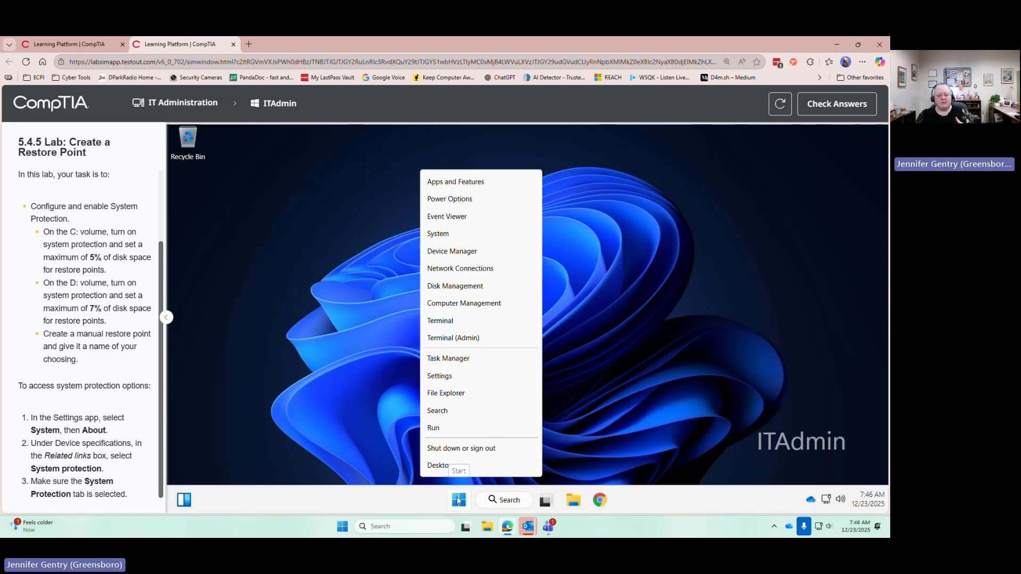
left_click(480, 381)
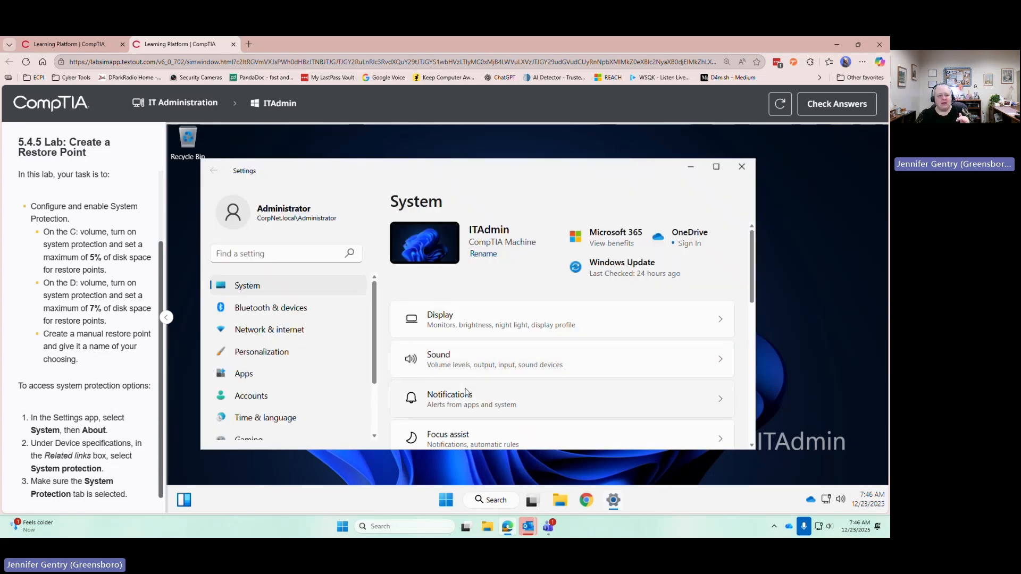
double_click(714, 169)
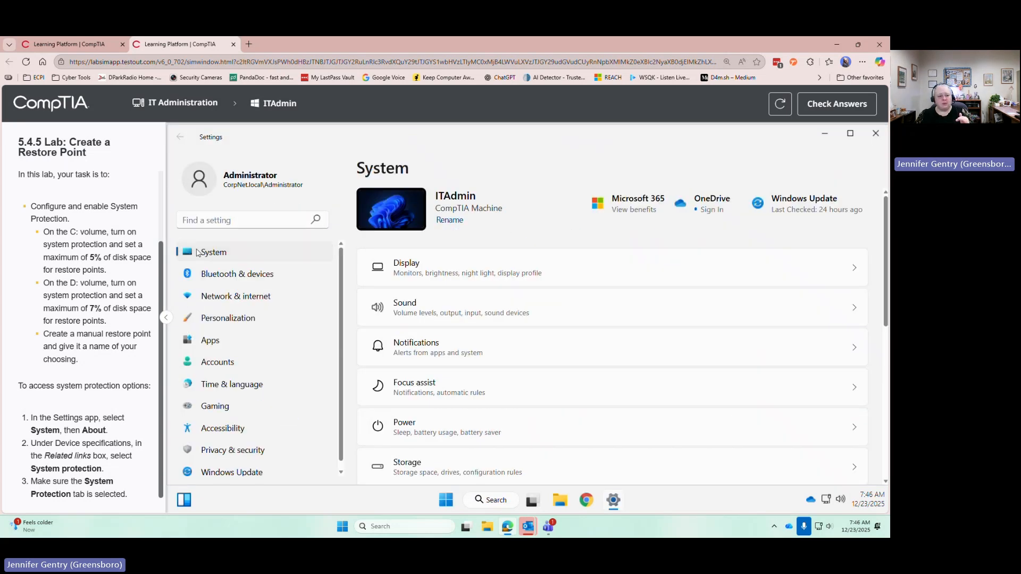
scroll(470, 287, "down", 3)
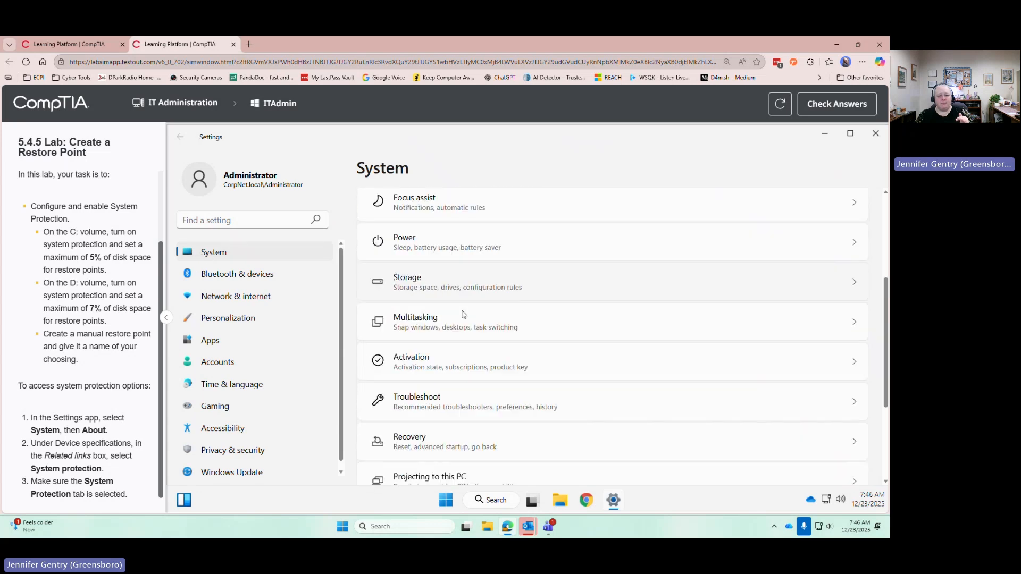
scroll(463, 319, "down", 3)
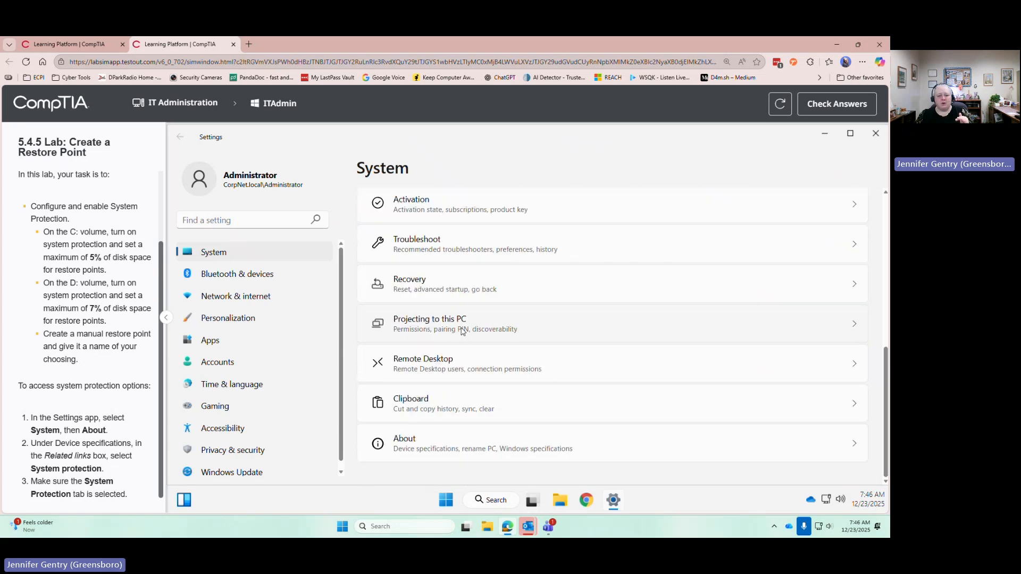
left_click(504, 443)
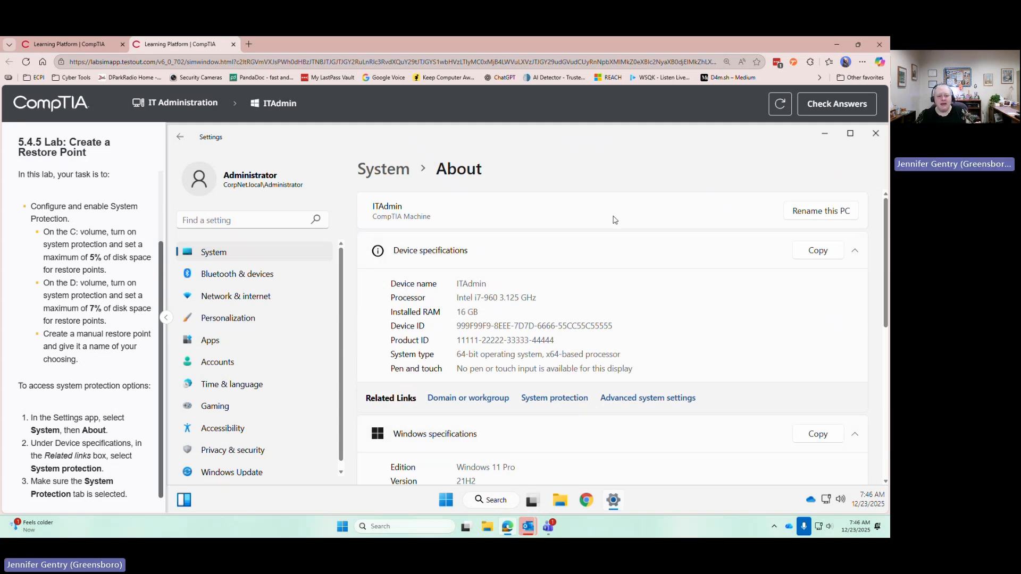
Open the System protection options related to the device specifications and move the System Properties dialog clear of the Settings sidebar
scroll(669, 321, "down", 2)
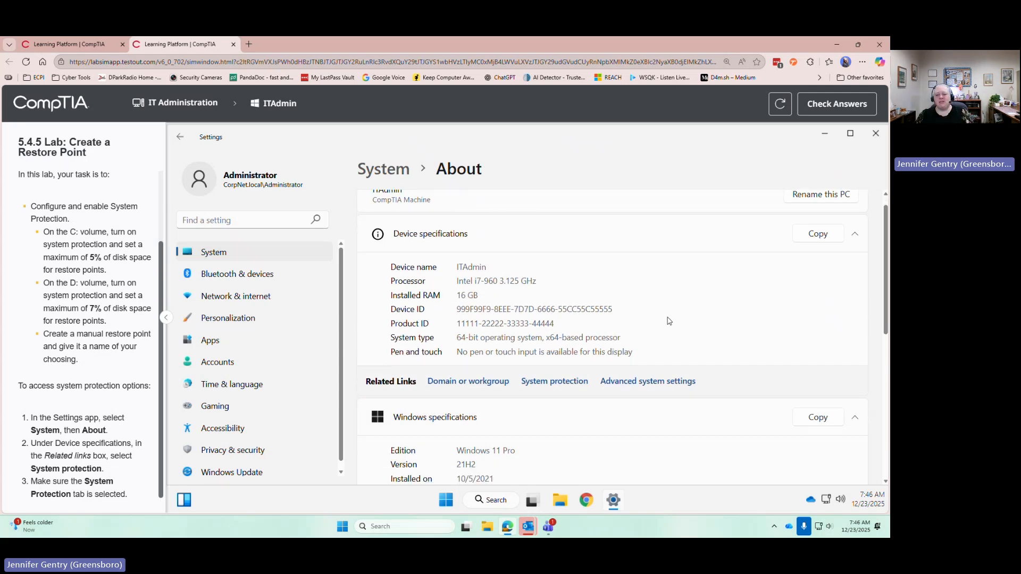
scroll(669, 321, "down", 2)
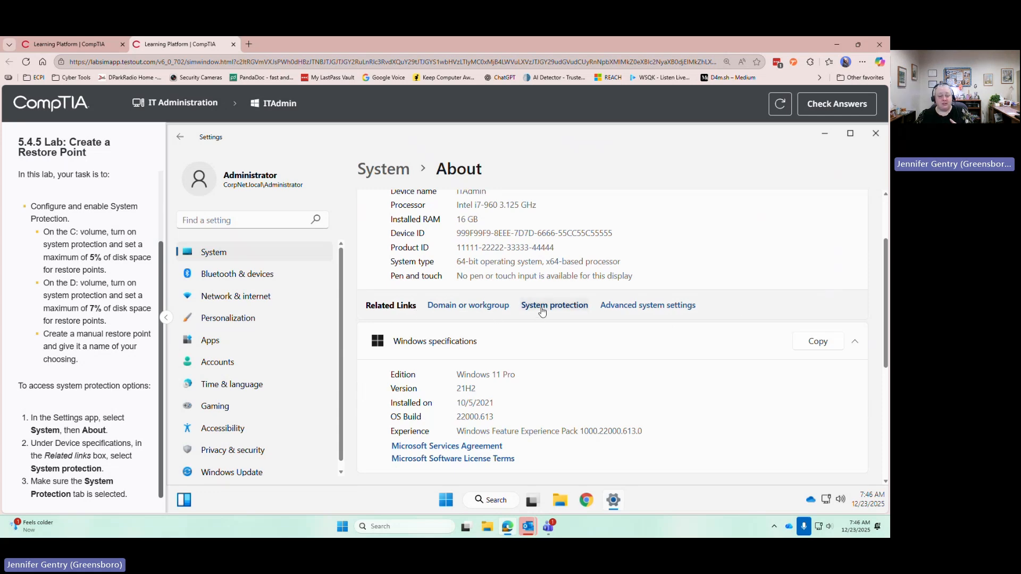
scroll(556, 343, "down", 4)
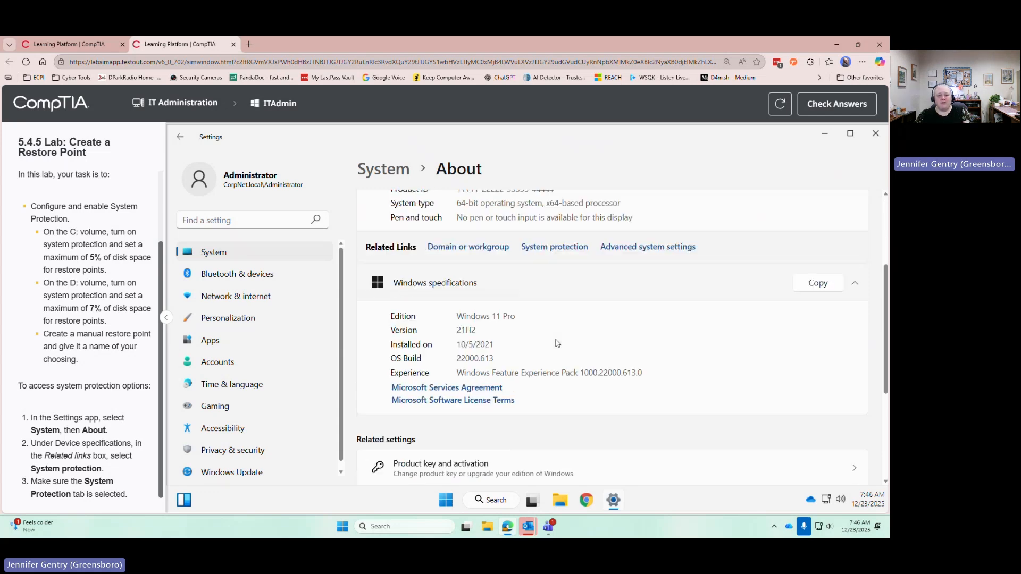
scroll(557, 343, "up", 4)
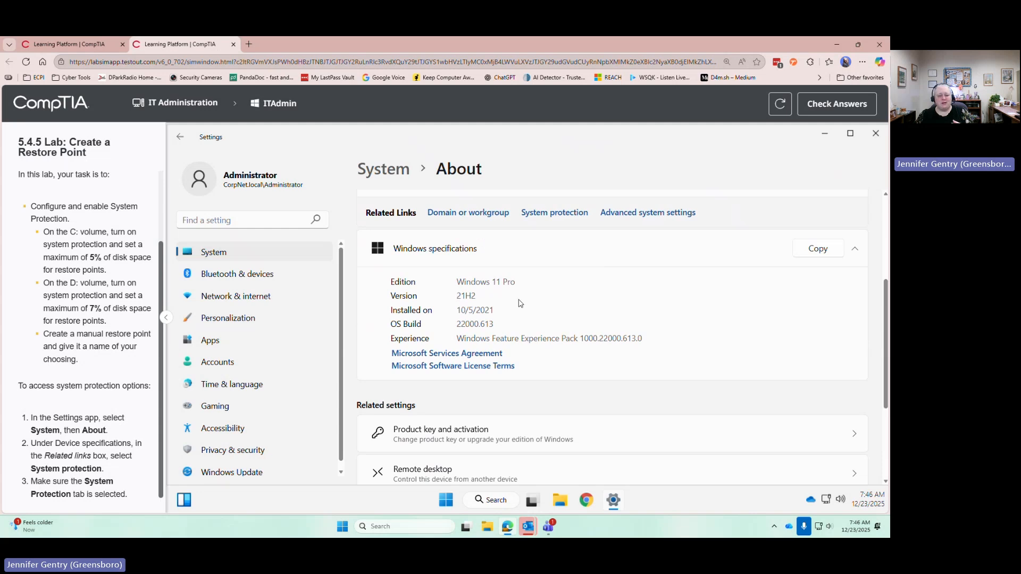
scroll(539, 303, "down", 4)
scroll(539, 303, "down", 2)
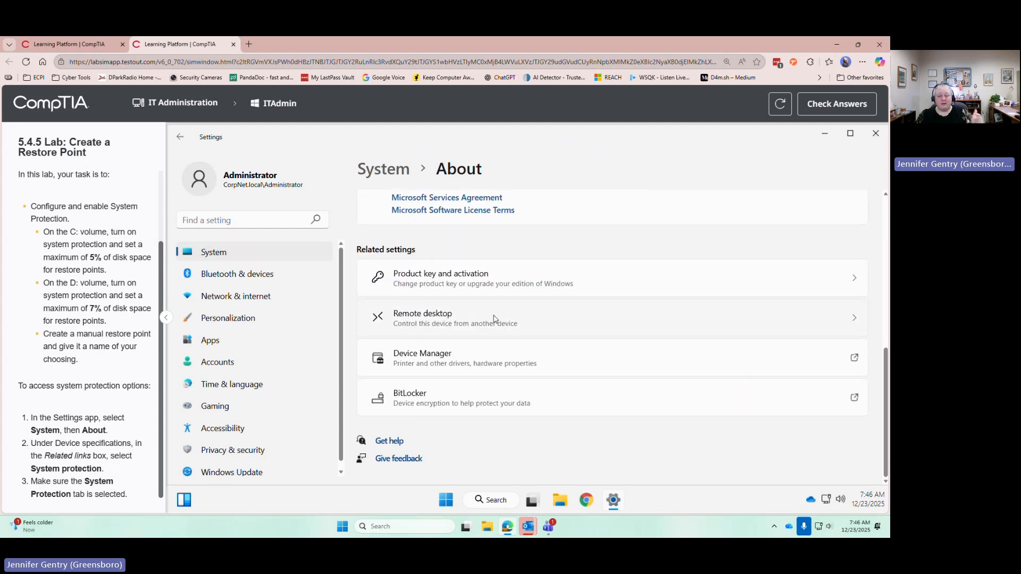
scroll(494, 319, "up", 2)
scroll(494, 319, "up", 3)
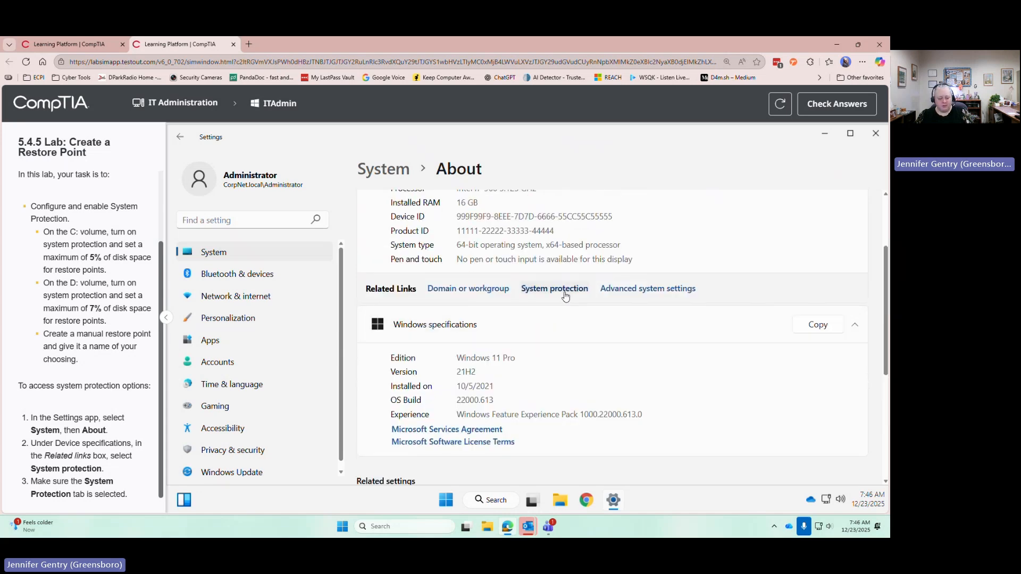
left_click(566, 296)
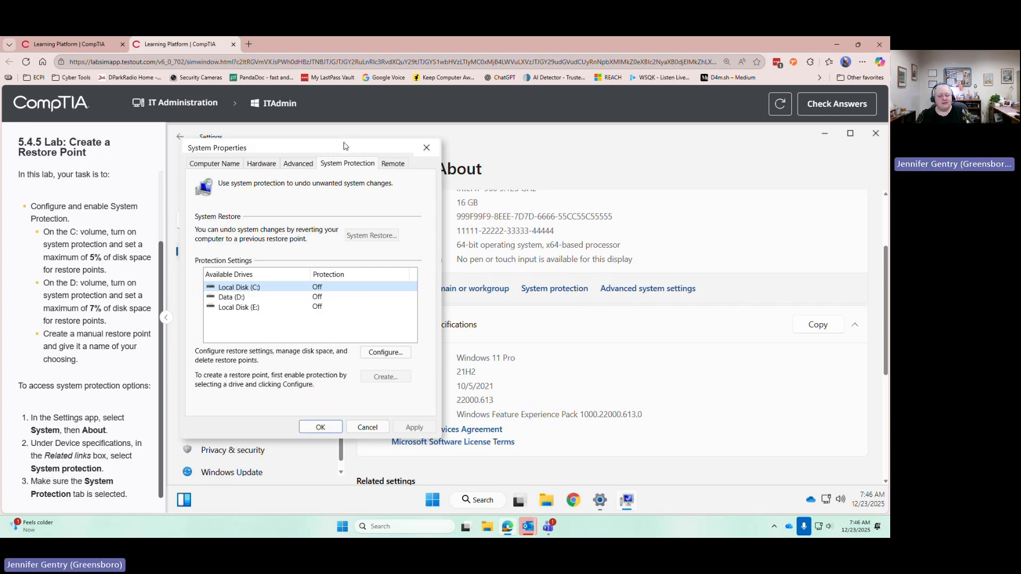
left_click_drag(344, 146, 553, 159)
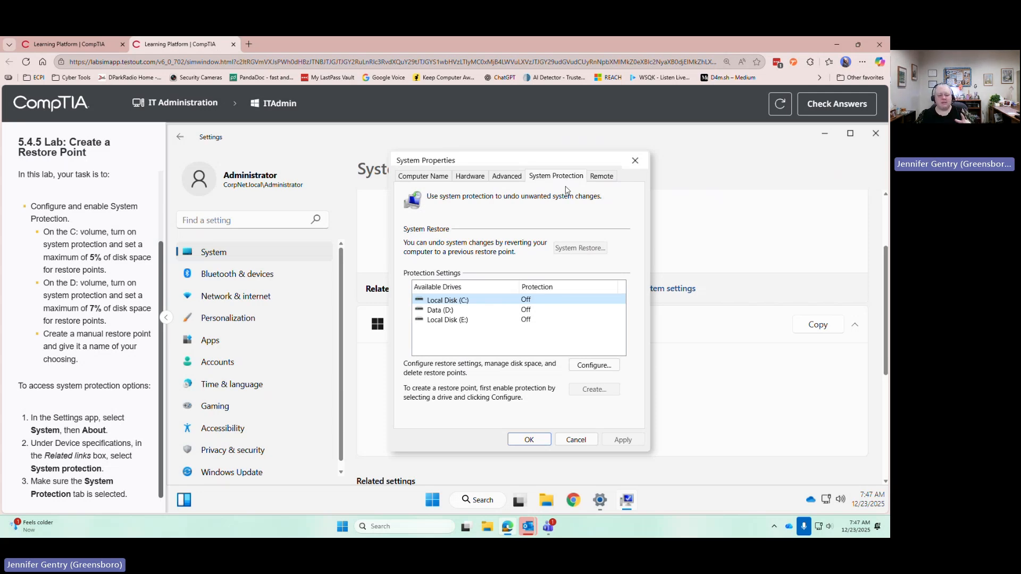
Turn on system protection for Local Disk (C:) with a maximum disk space usage of 5%
left_click(470, 313)
left_click(477, 302)
left_click(608, 371)
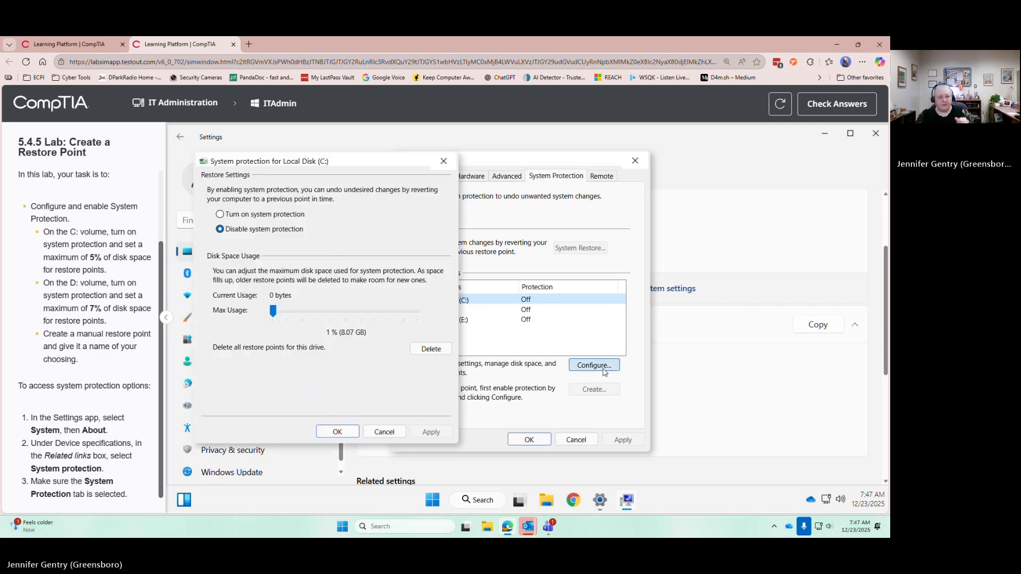
left_click(257, 218)
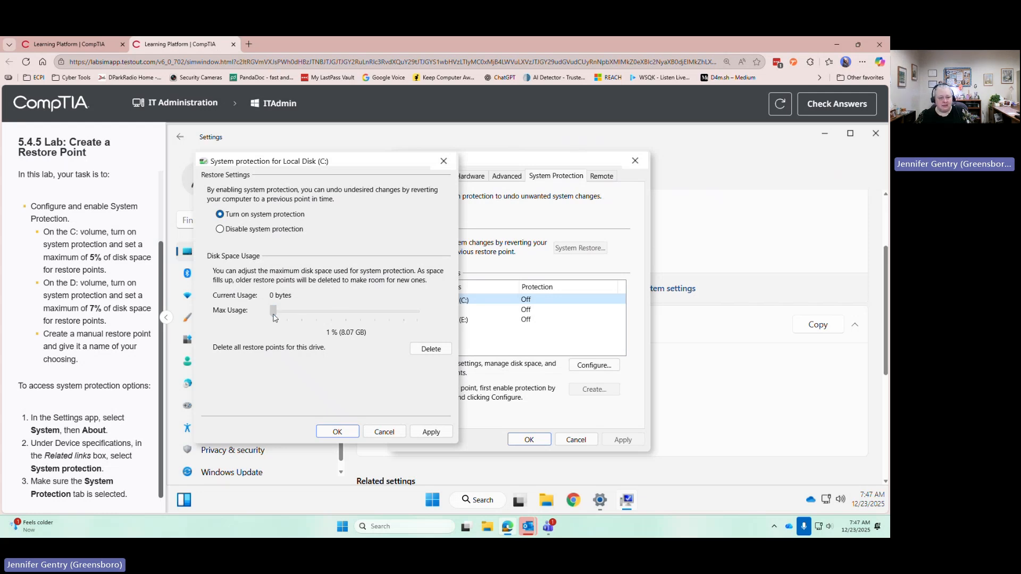
left_click_drag(274, 318, 277, 318)
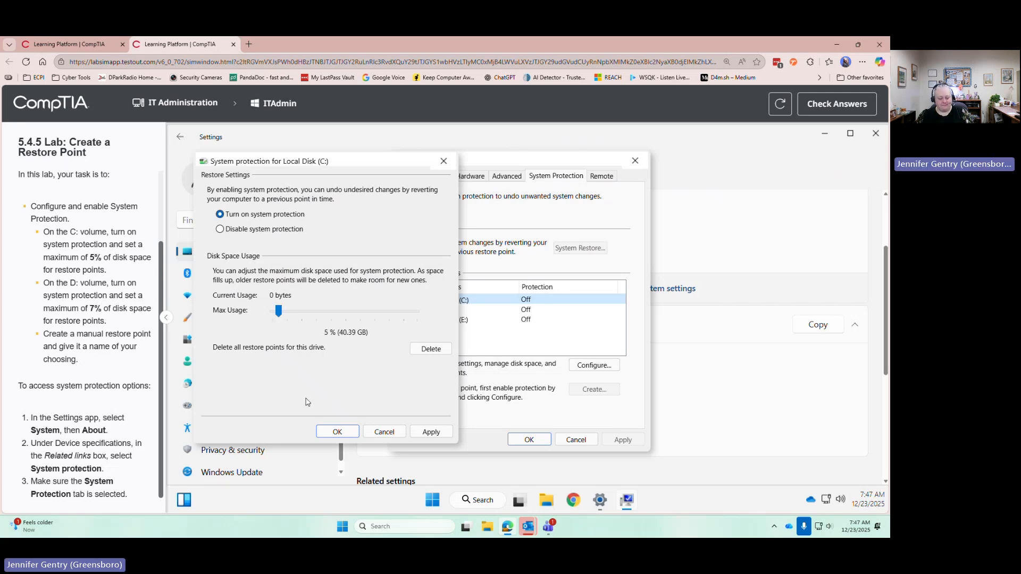
left_click(337, 433)
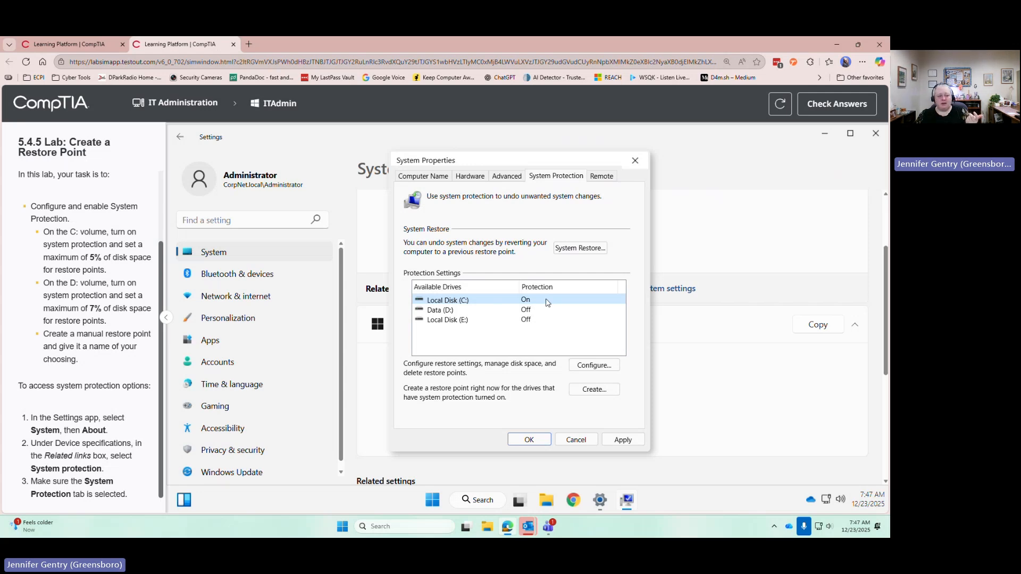
Set the maximum disk space usage for Data (D:) to 7% and turn on system protection for that drive
left_click(458, 312)
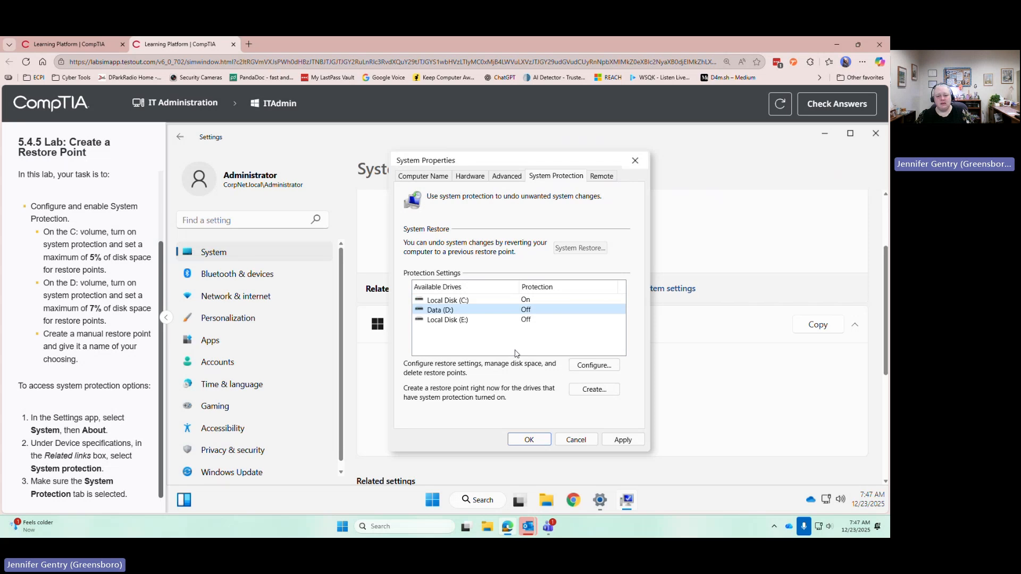
left_click(583, 366)
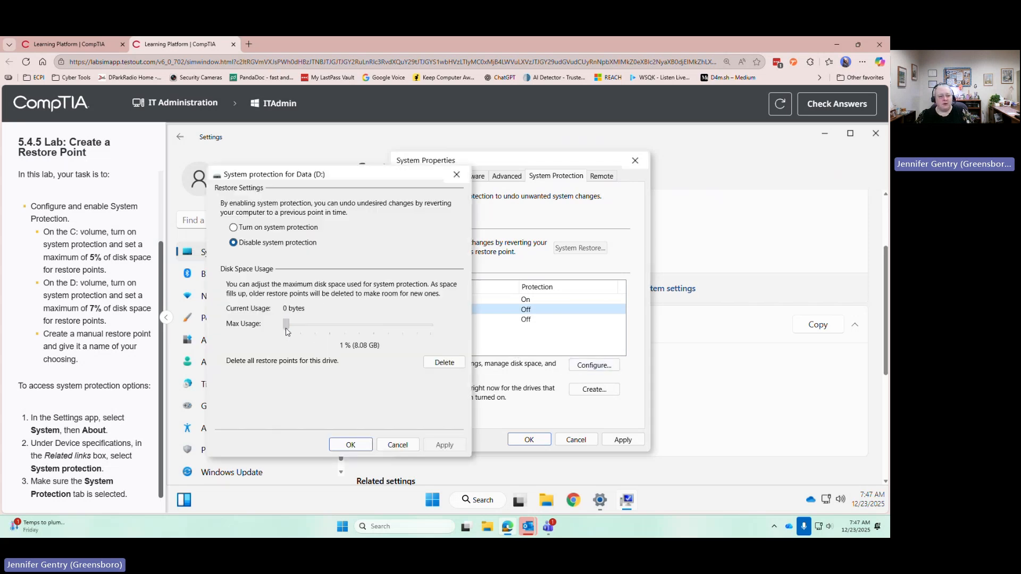
left_click_drag(286, 332, 294, 332)
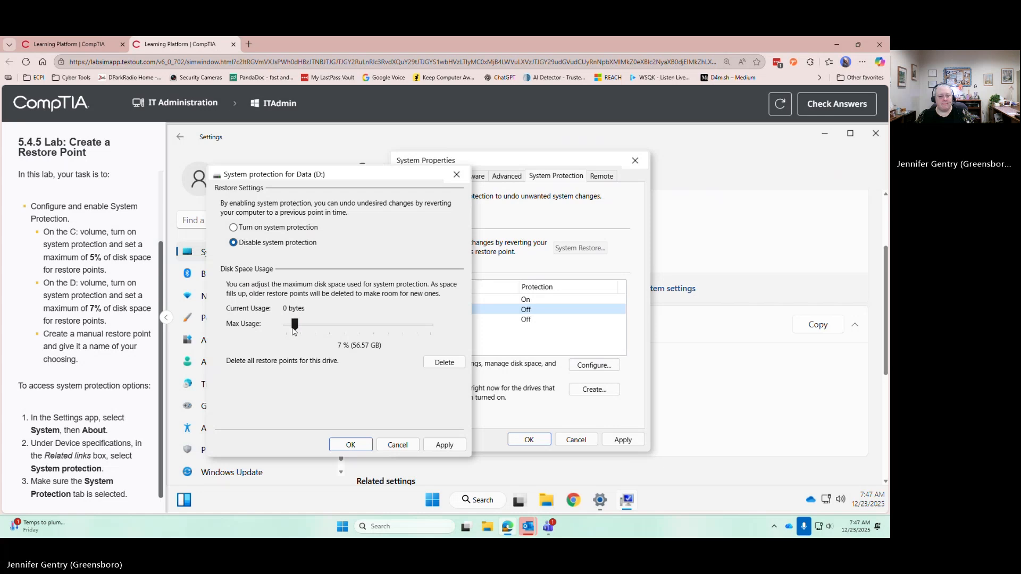
left_click(351, 445)
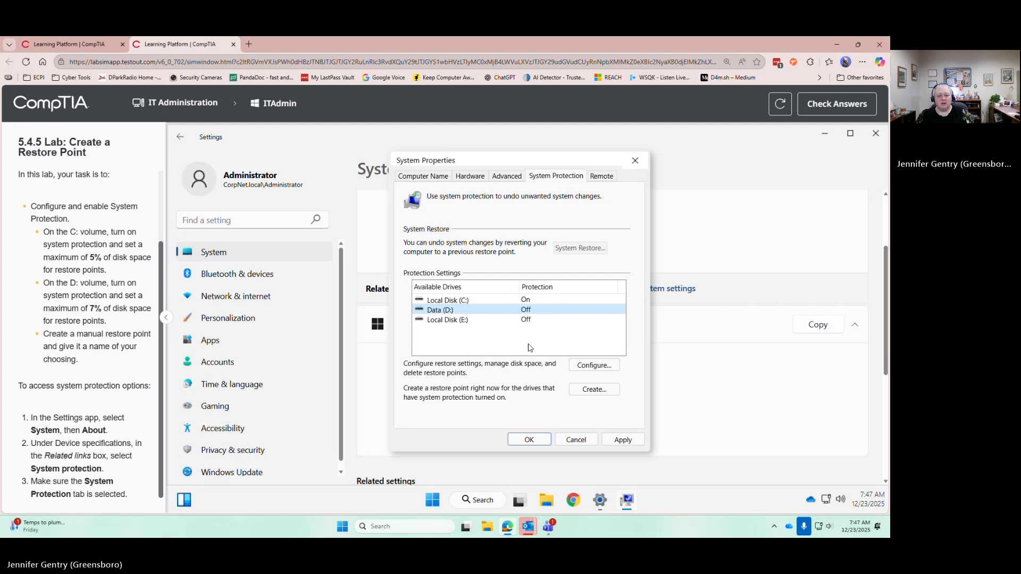
left_click(594, 365)
left_click(249, 241)
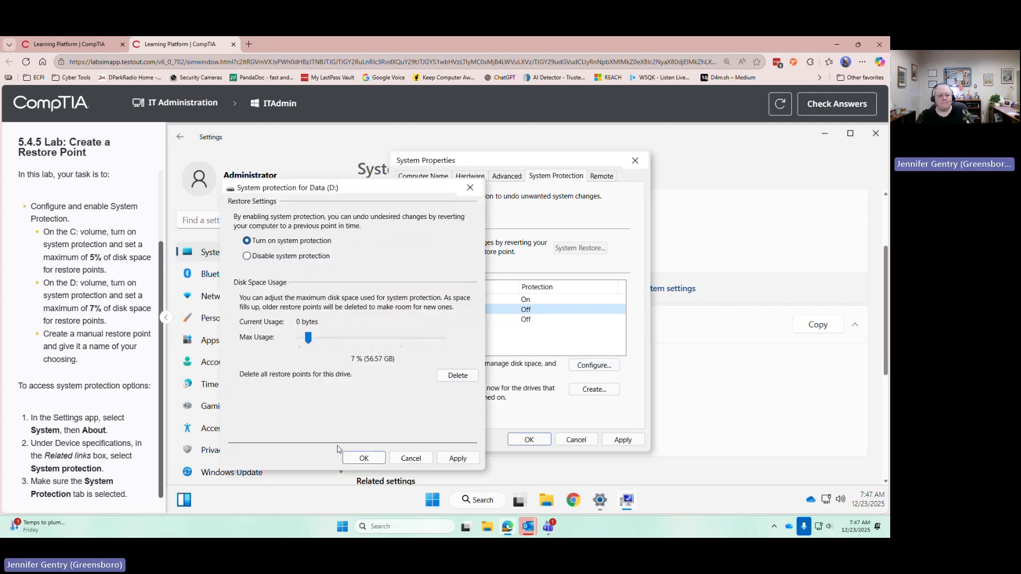
left_click(378, 459)
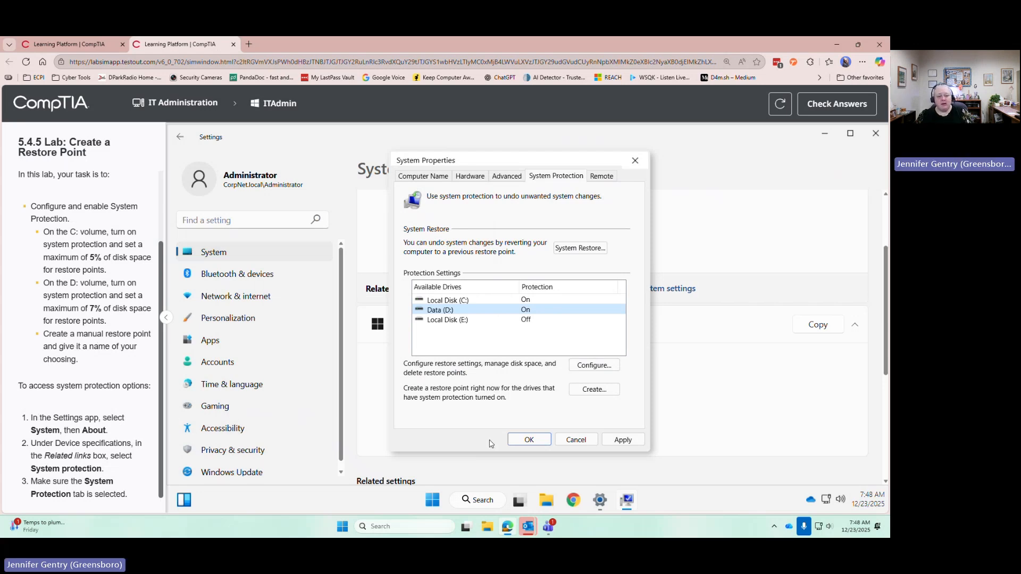
Create a manual restore point described as "2025-12-23 Restore Point", and close System Properties and Settings
left_click(595, 392)
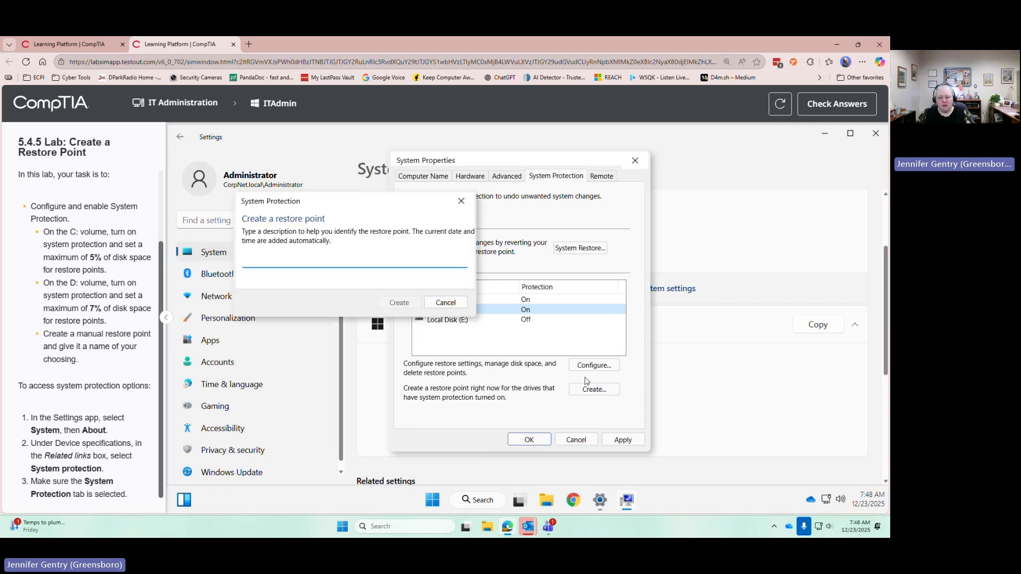
type("2025-12-23")
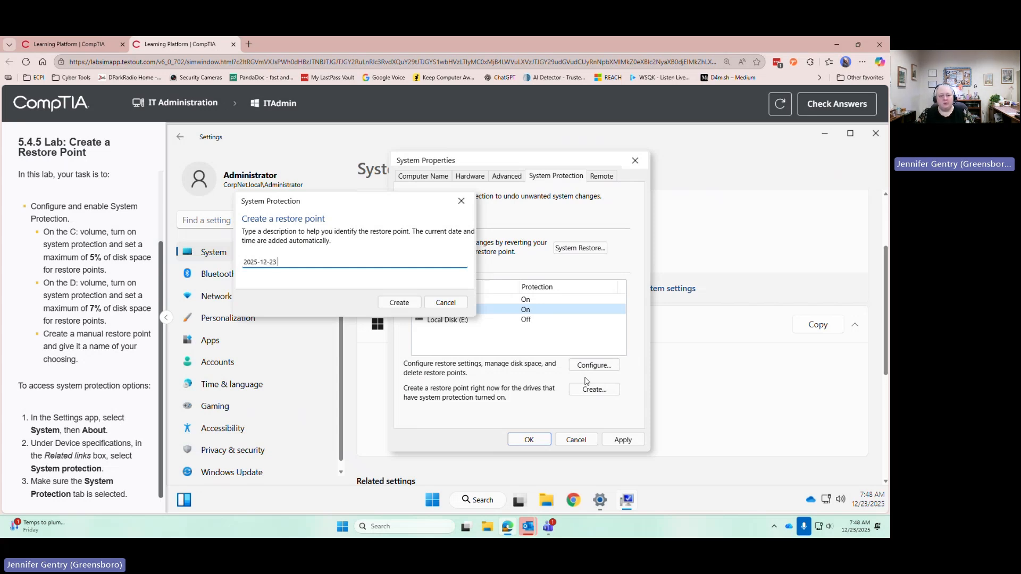
type("Restore Point")
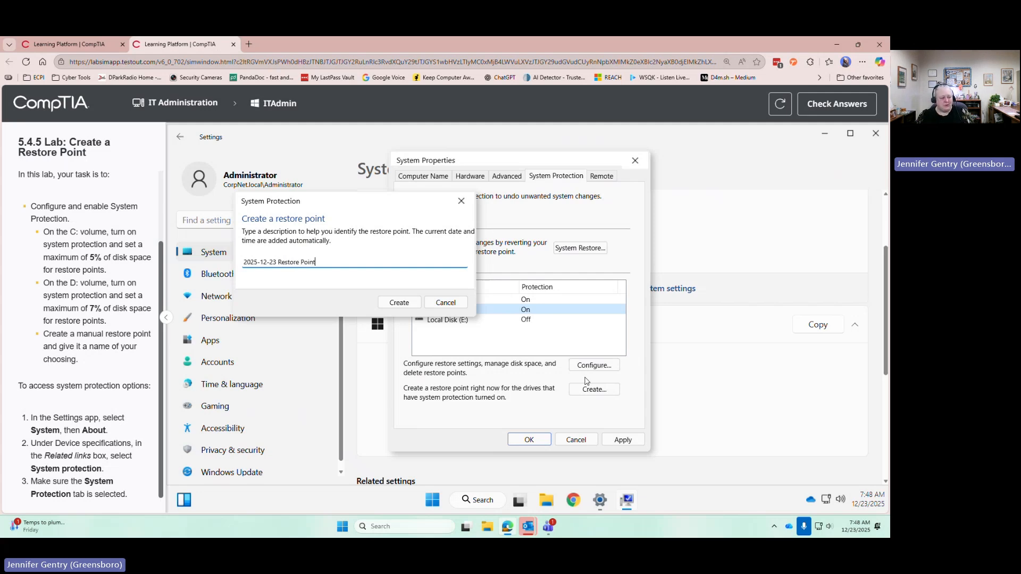
left_click(407, 302)
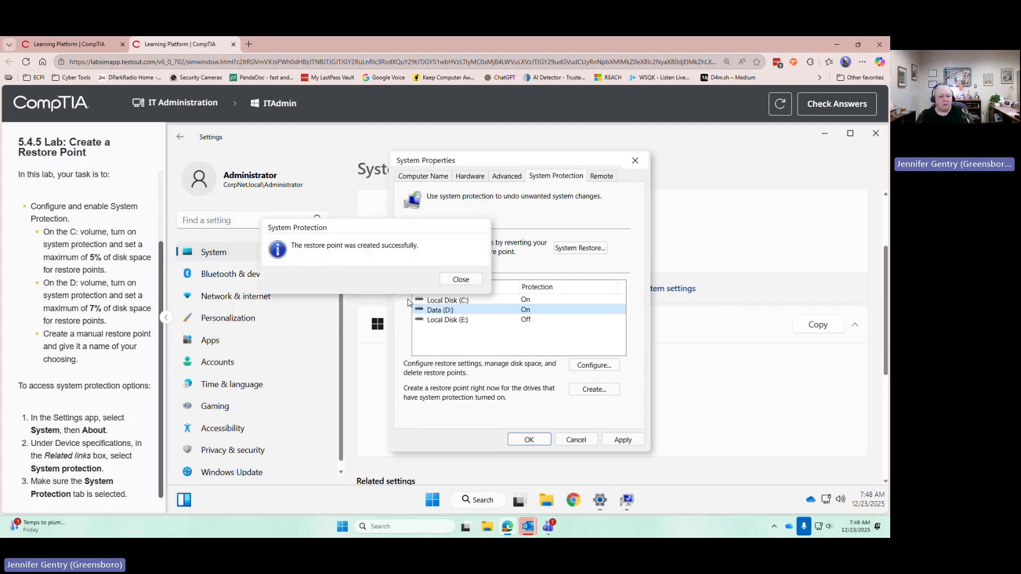
left_click(453, 281)
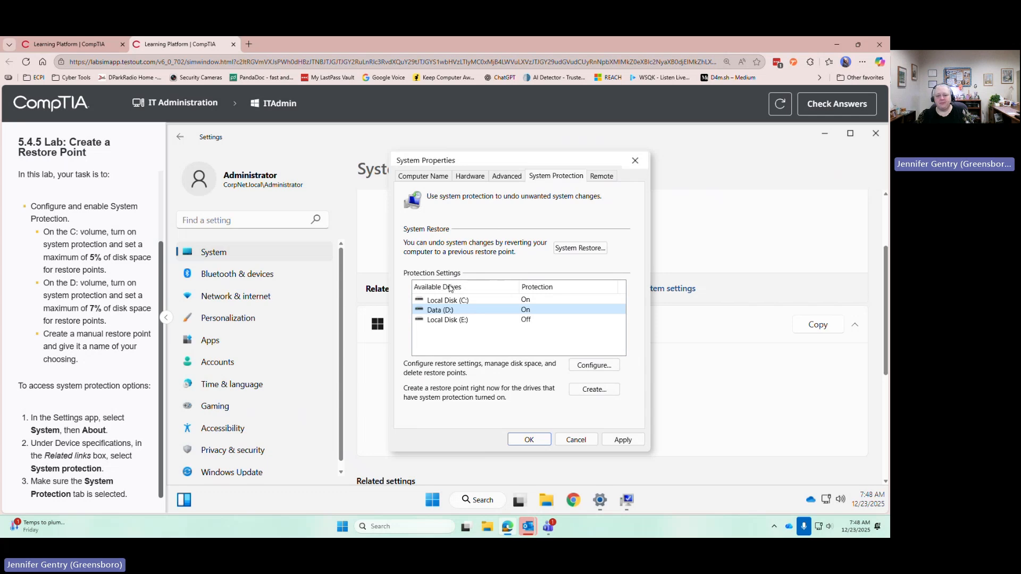
left_click(540, 441)
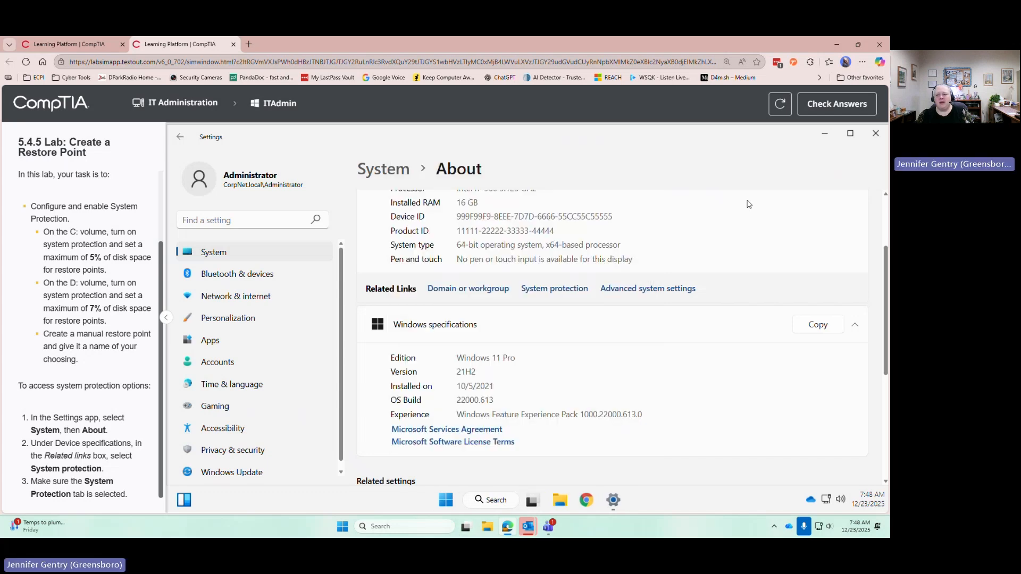
left_click(873, 133)
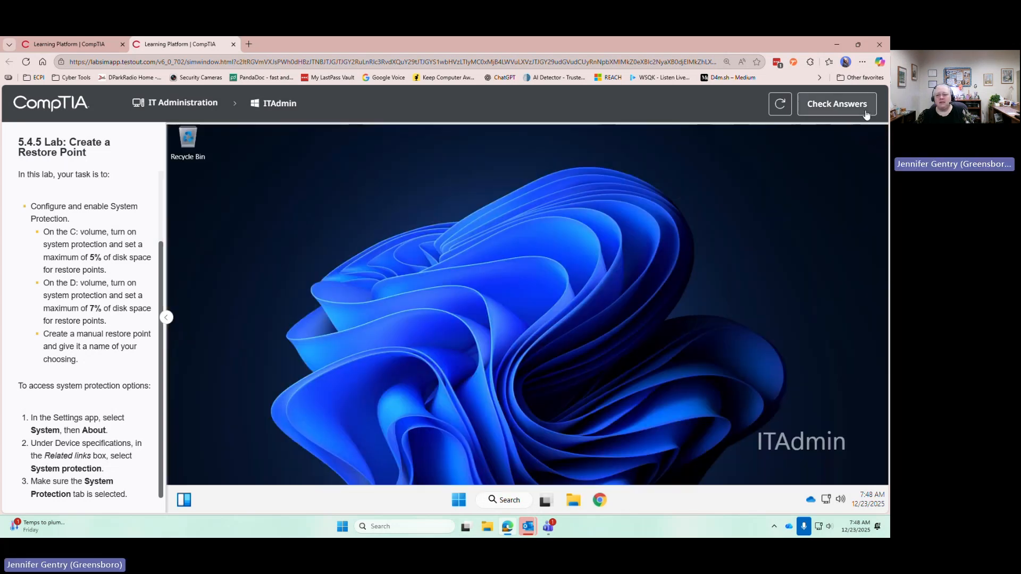
Check the lab answers and expand the task details for the C: and D: volumes
left_click(866, 110)
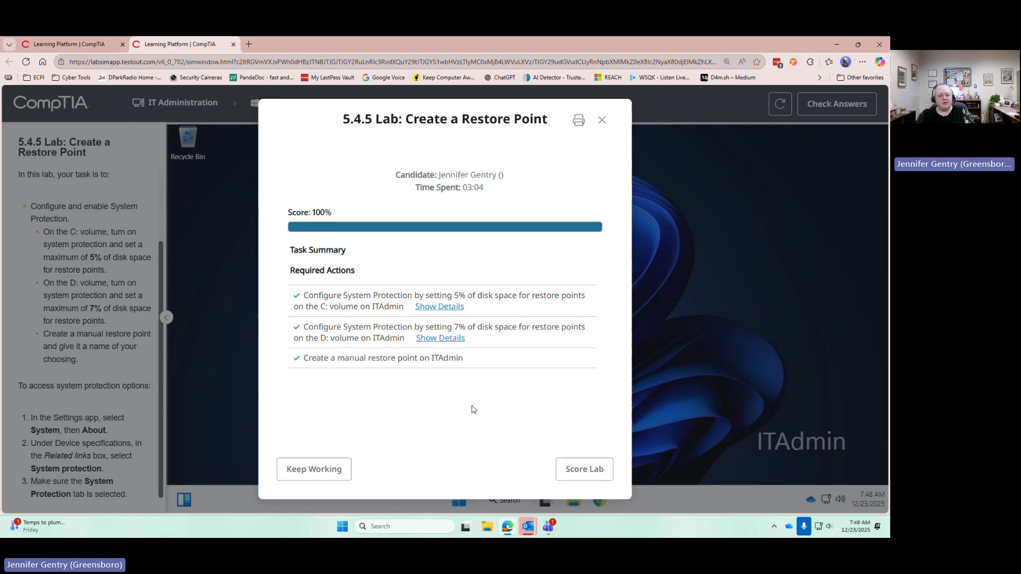
left_click(444, 340)
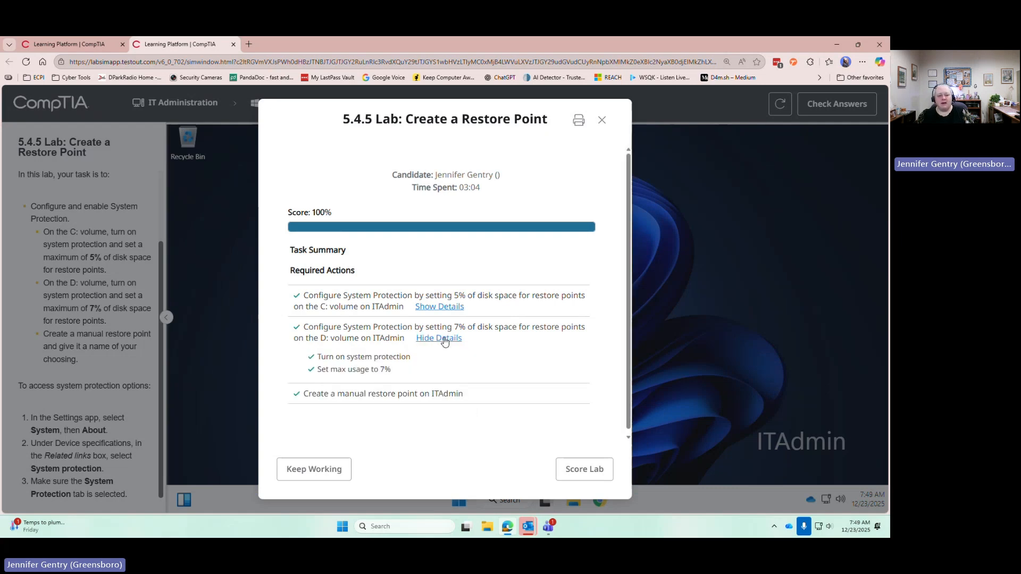
left_click(445, 308)
scroll(520, 311, "down", 2)
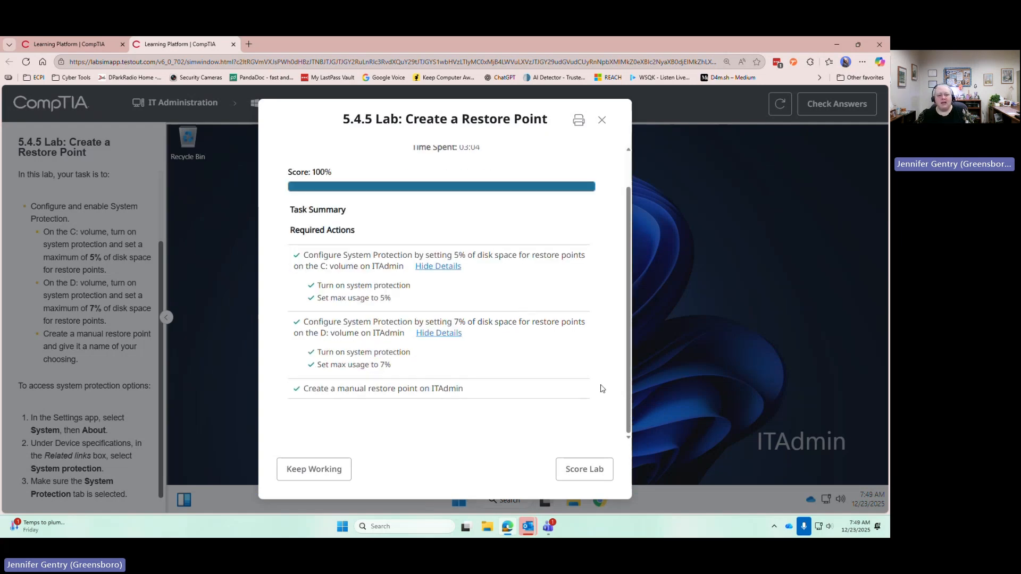